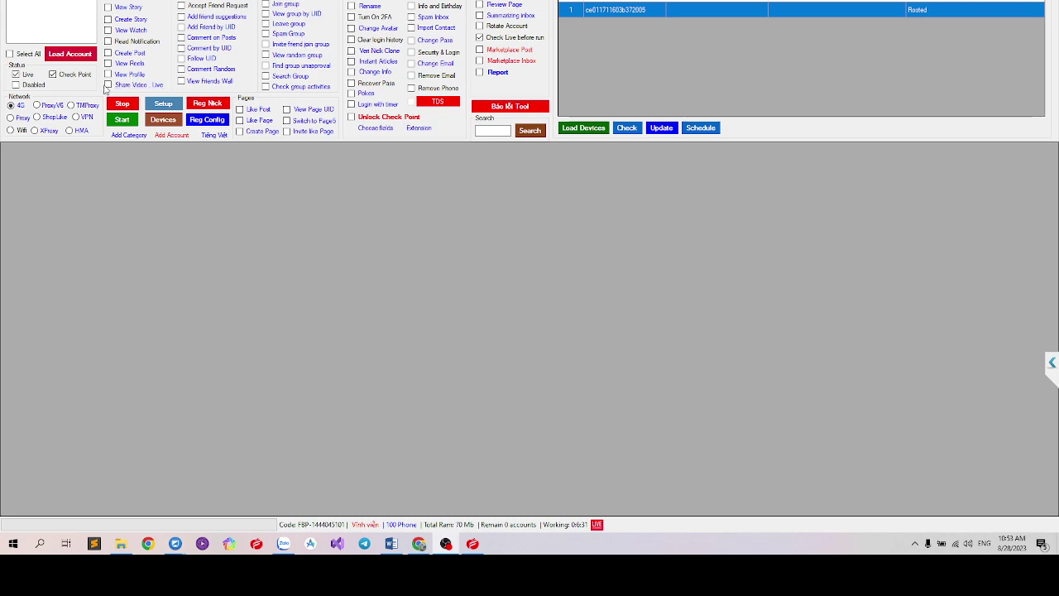
# Open the Share Video, Live configuration, switch to Chrome, and open the food-menu post from the Facebook feed on its own page
pyautogui.click(147, 87)
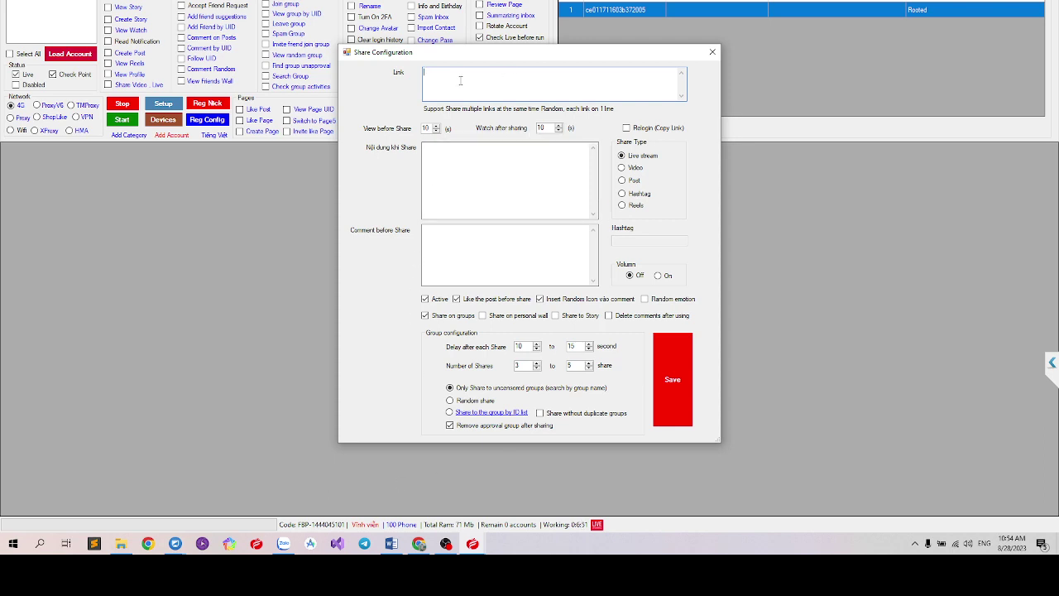
pyautogui.click(147, 543)
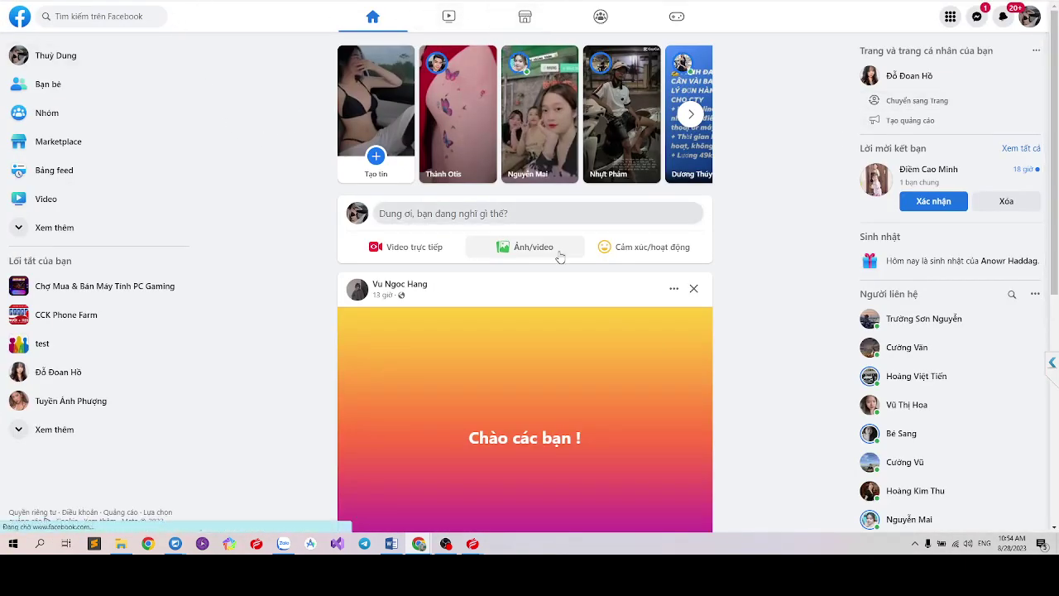
pyautogui.scroll(-3, 541, 246)
pyautogui.scroll(-5, 496, 273)
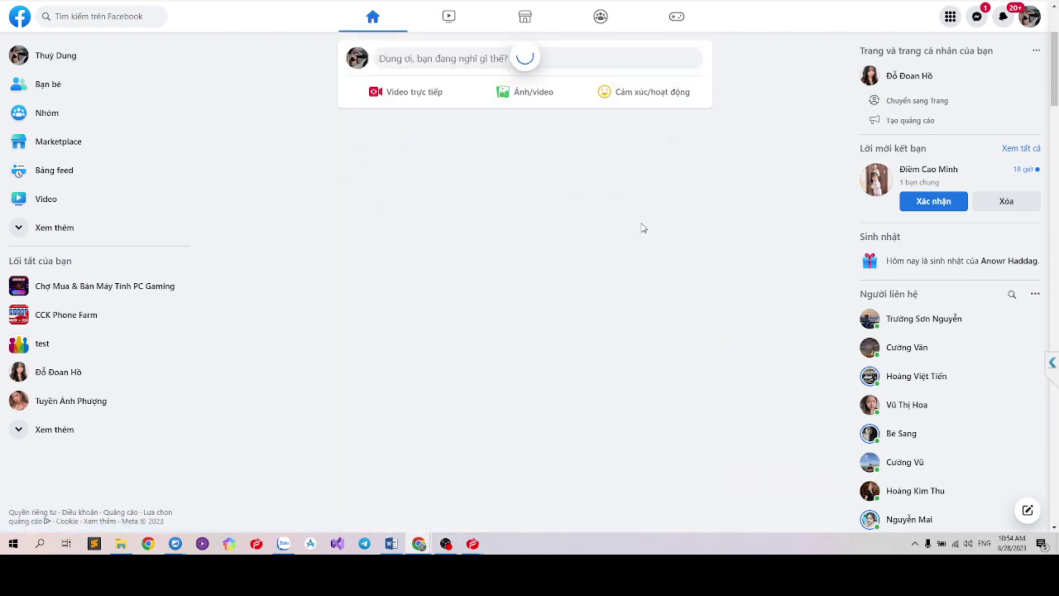
pyautogui.scroll(-3, 512, 270)
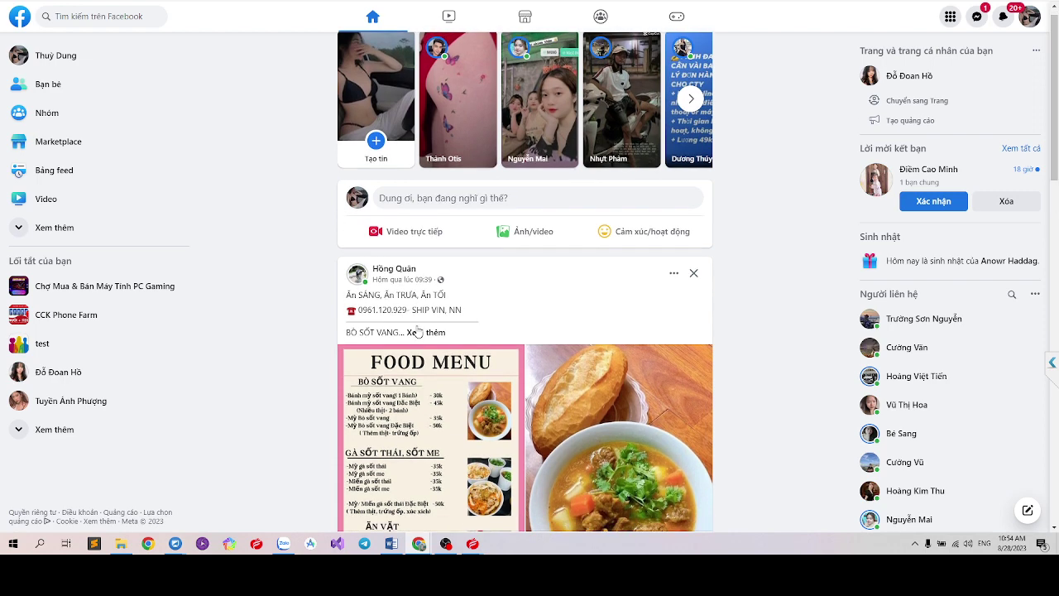
pyautogui.scroll(1, 429, 314)
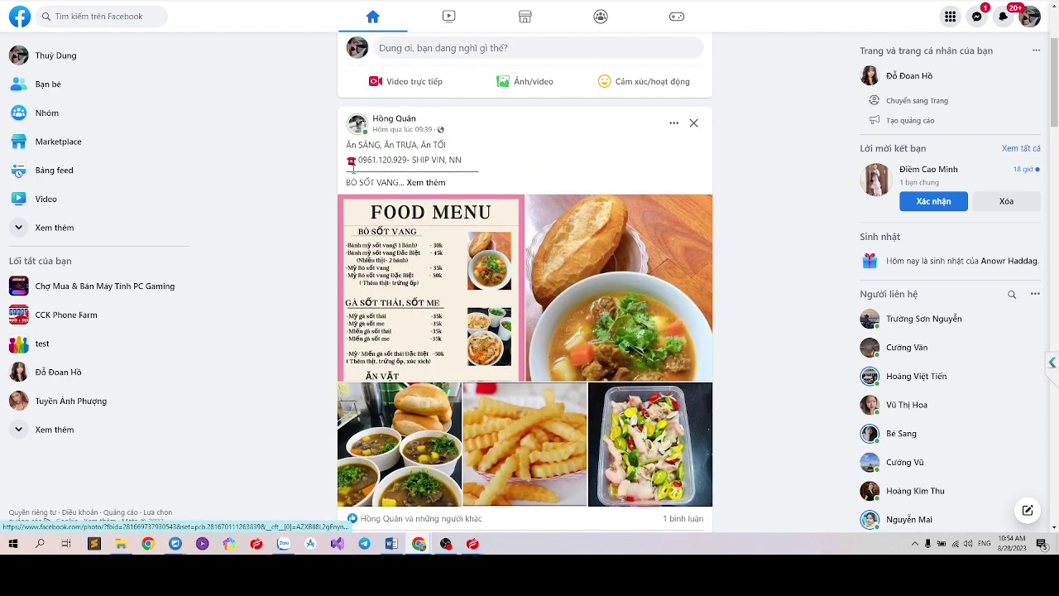
pyautogui.click(395, 131)
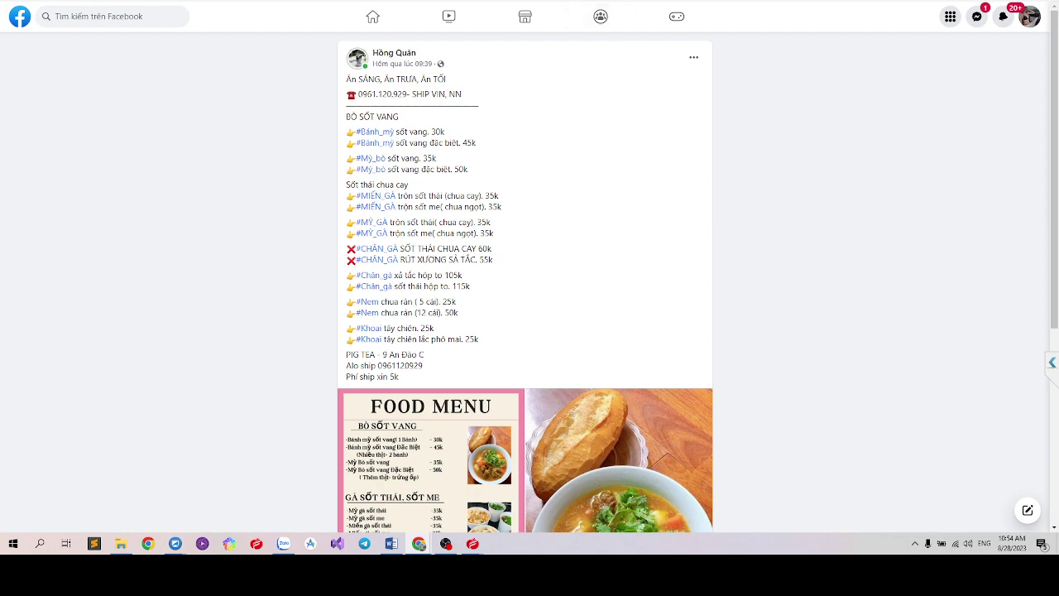
# Return to the Share Configuration window and paste the Facebook post's URL as the link to share
pyautogui.hotkey('alt', 'Tab')
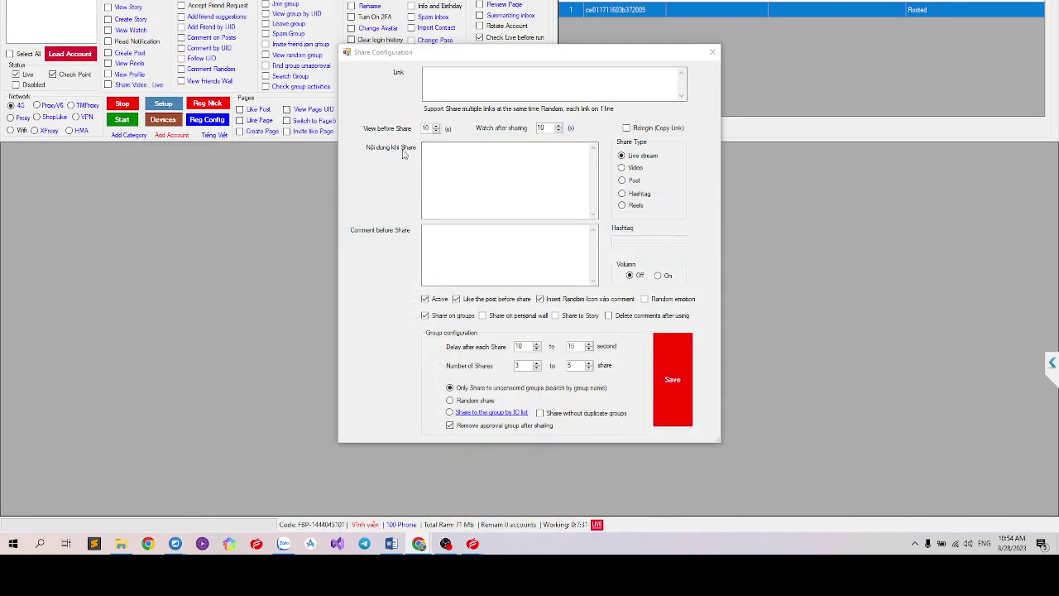
pyautogui.click(466, 82)
pyautogui.hotkey('ctrl', 'v')
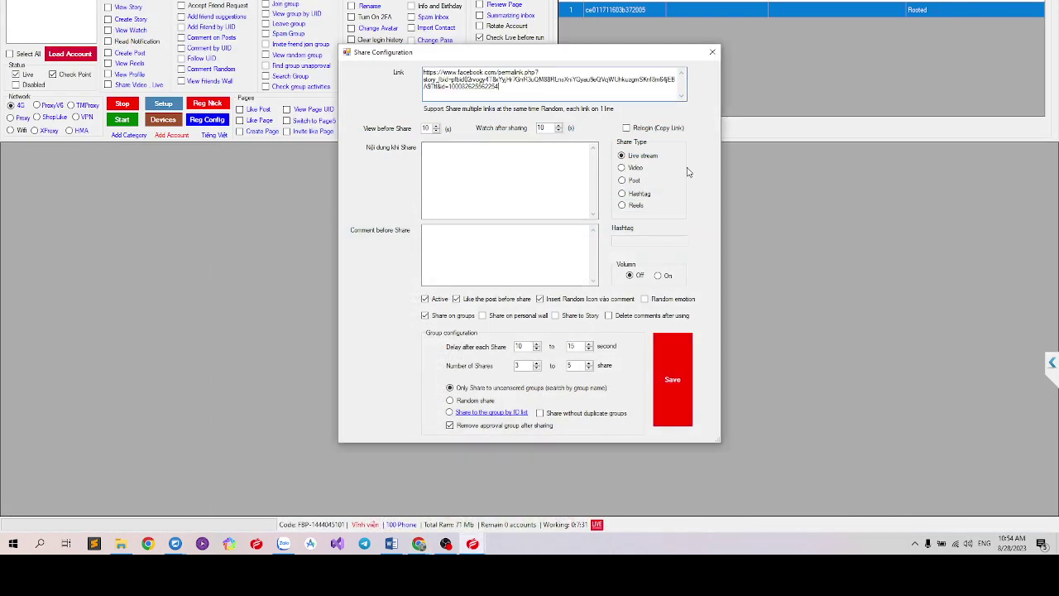
pyautogui.click(525, 193)
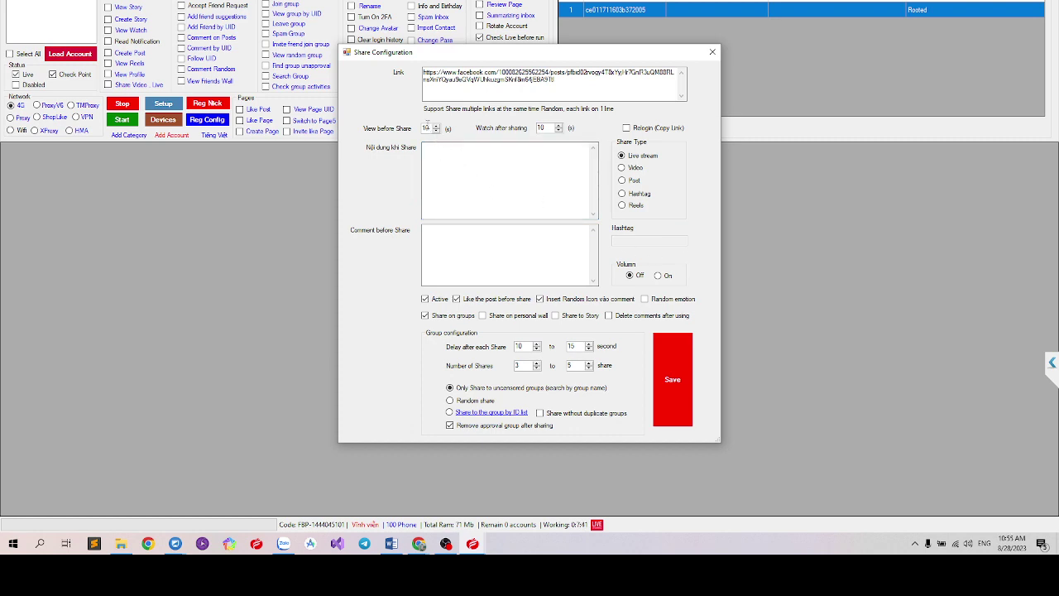
# Set View before Share to 40 seconds and Watch after sharing to 30 seconds
pyautogui.doubleClick(428, 128)
pyautogui.click(591, 89)
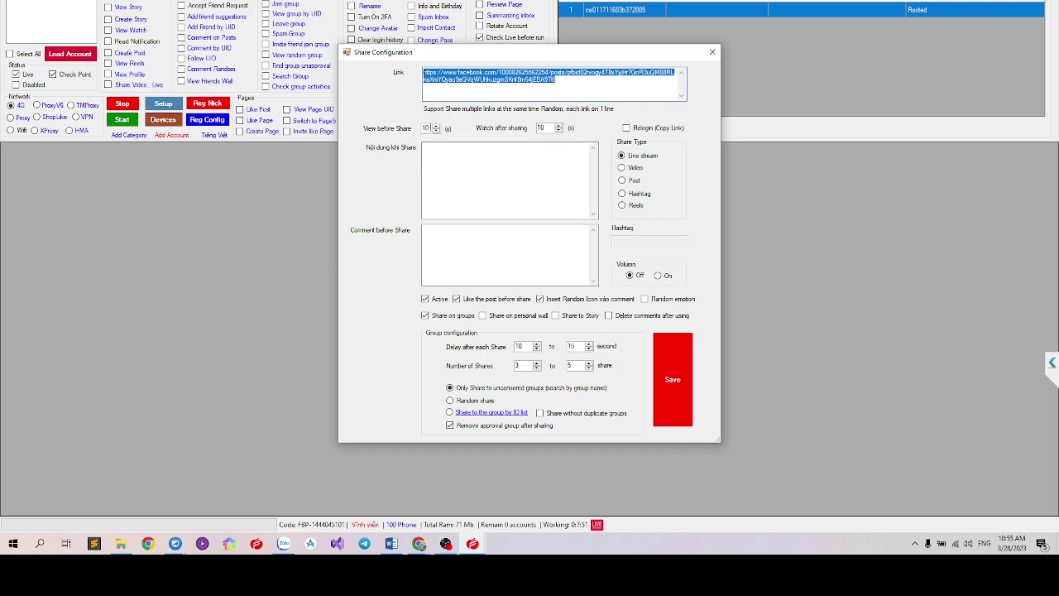
pyautogui.doubleClick(425, 128)
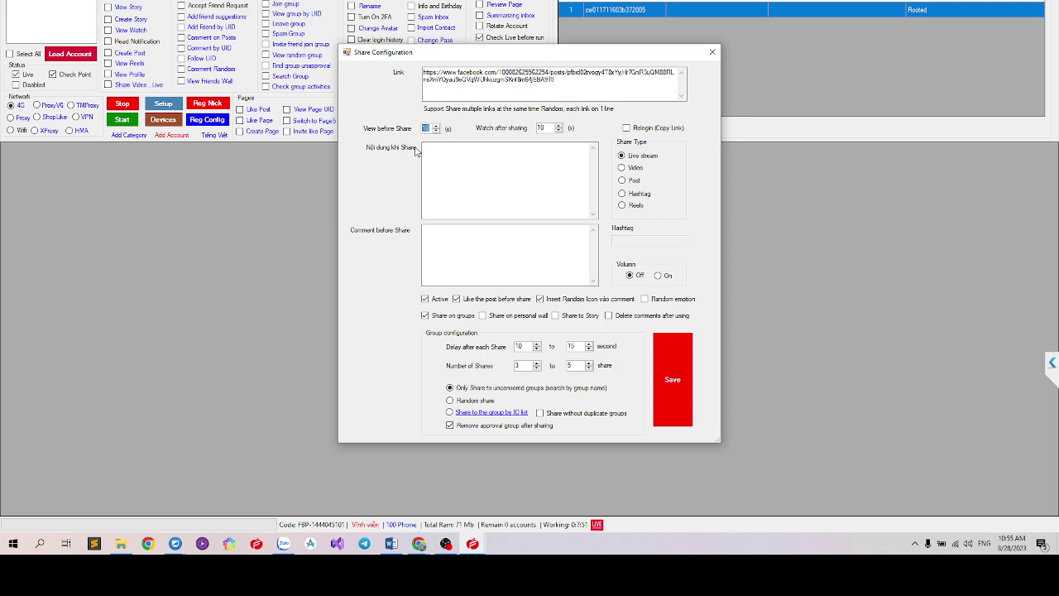
pyautogui.write('40')
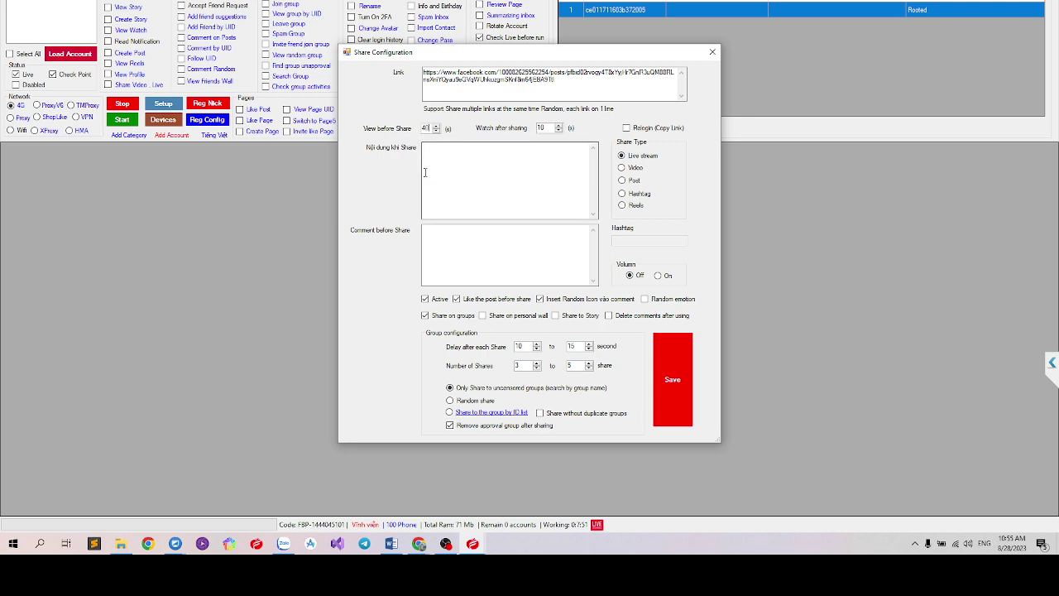
pyautogui.doubleClick(542, 130)
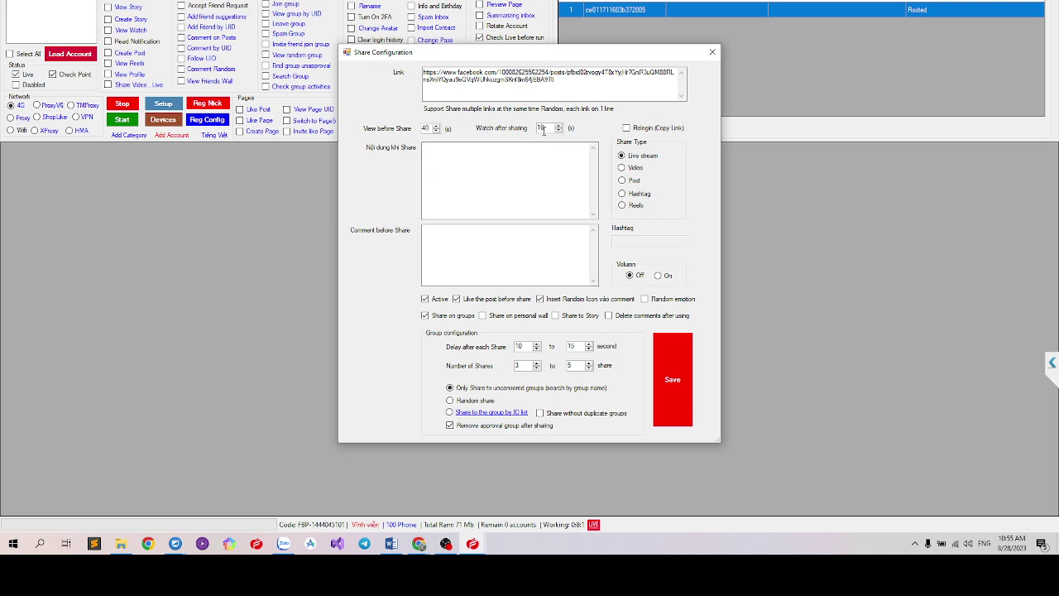
pyautogui.doubleClick(544, 129)
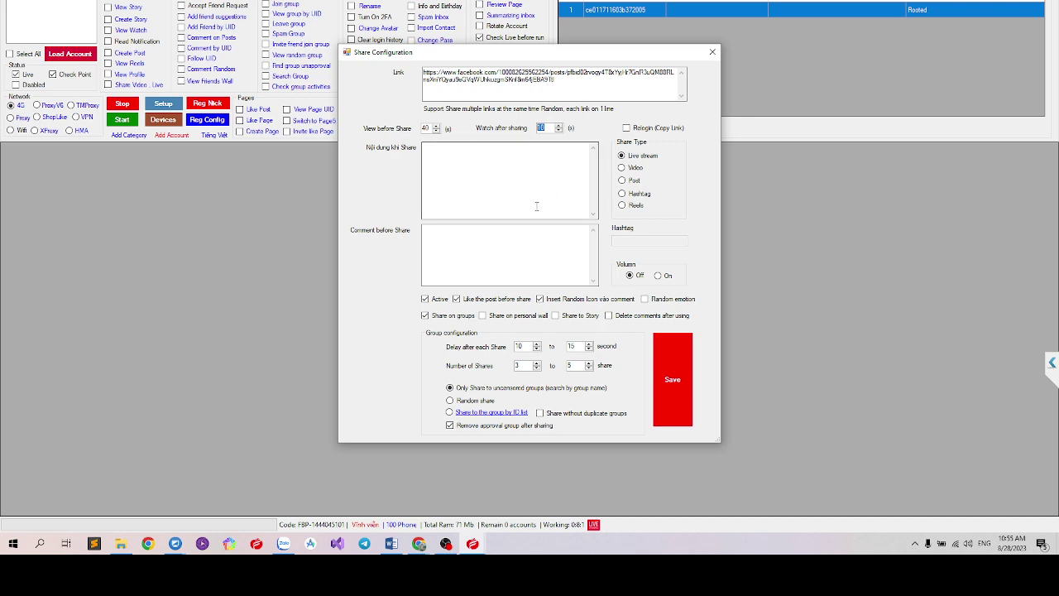
pyautogui.write('30')
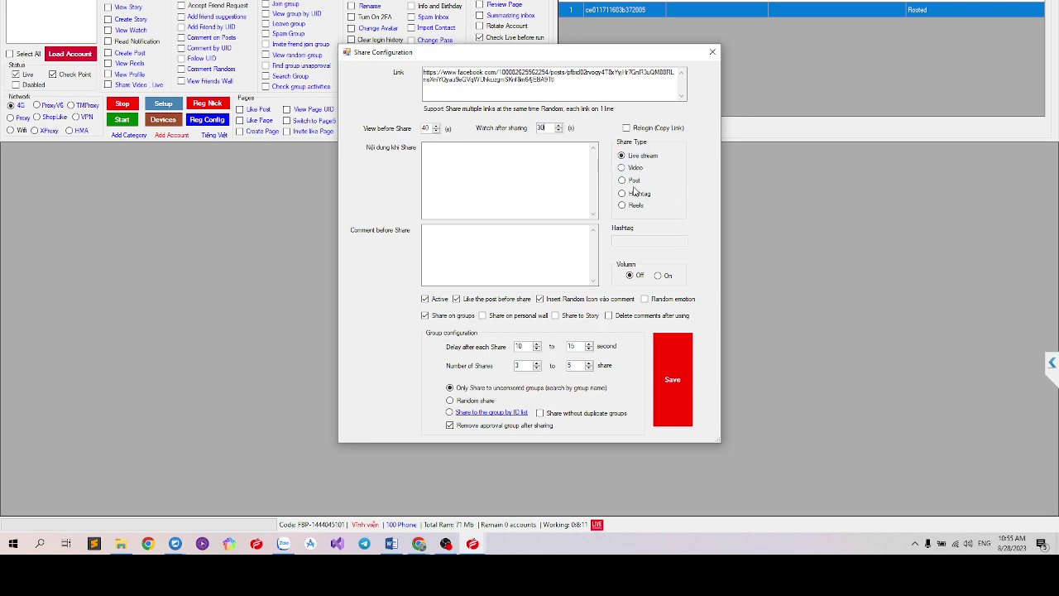
# Try the Video, Post, Reels and Hashtag share types for the link, ending on Live stream
pyautogui.moveTo(571, 80); pyautogui.dragTo(311, 52)
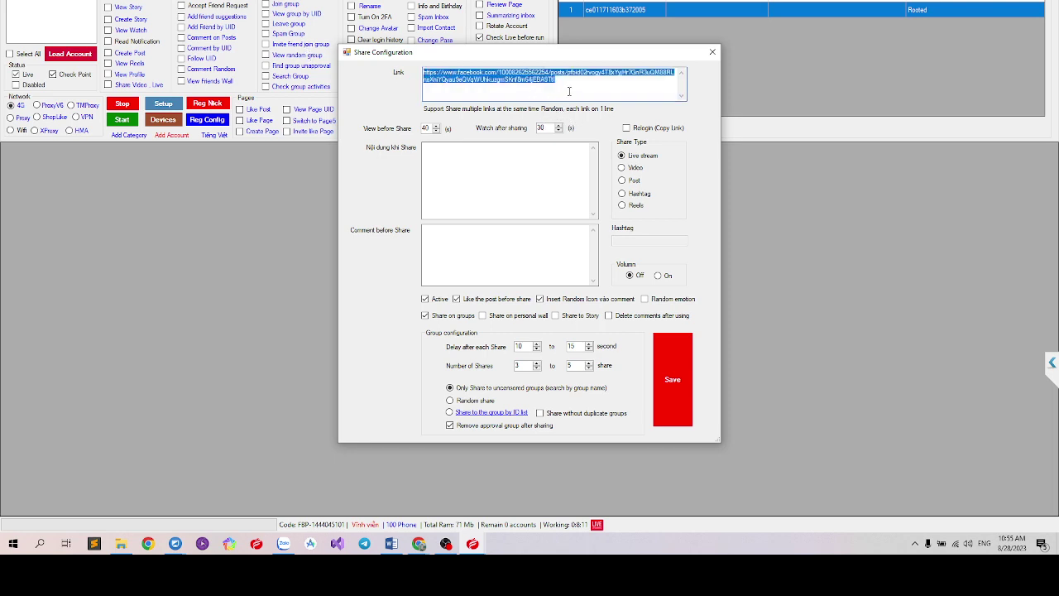
pyautogui.click(622, 168)
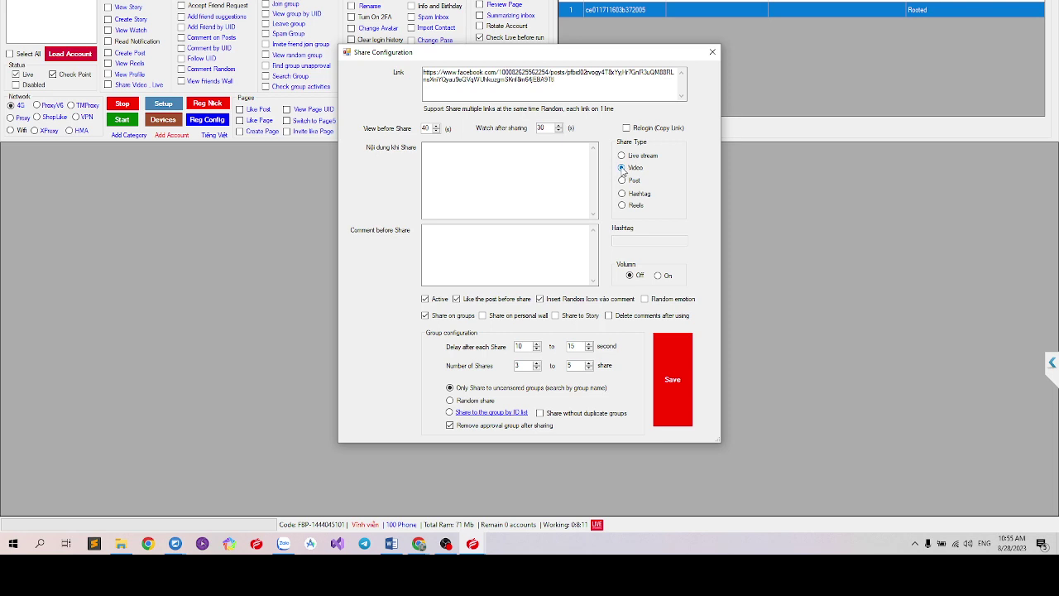
pyautogui.press('Tab')
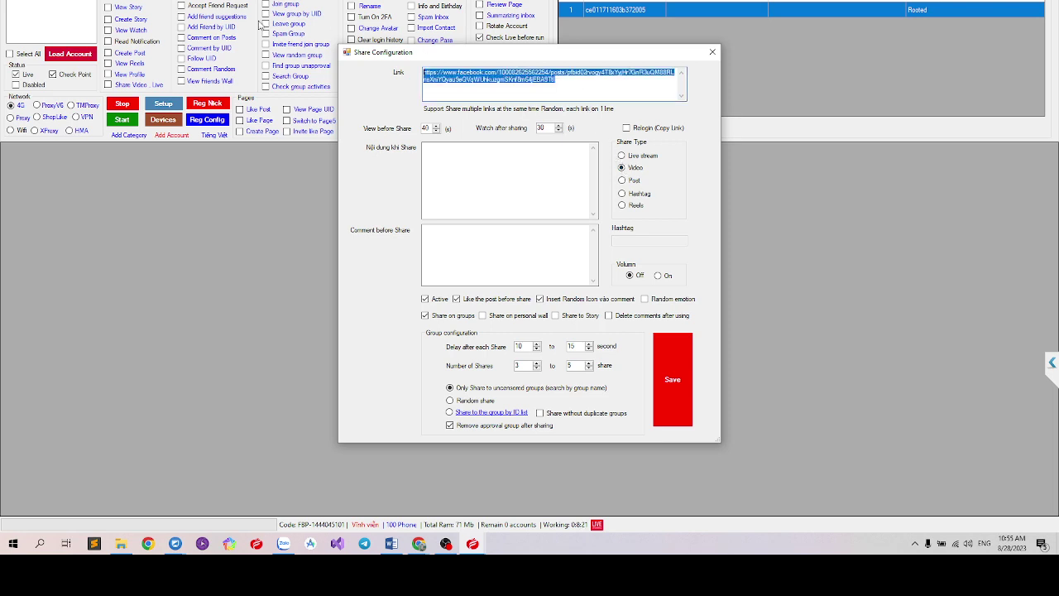
pyautogui.click(621, 157)
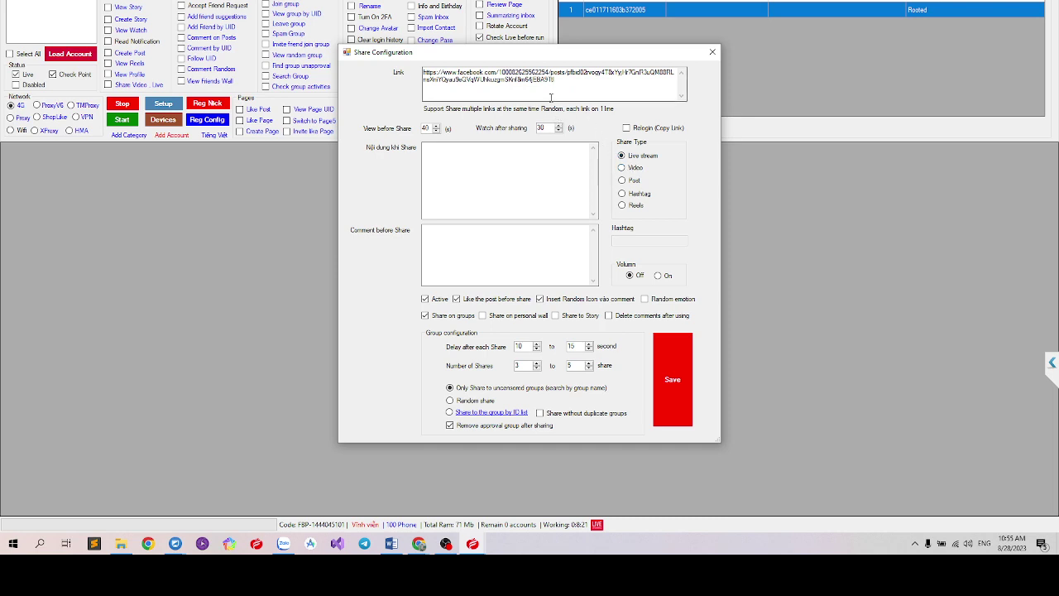
pyautogui.click(622, 181)
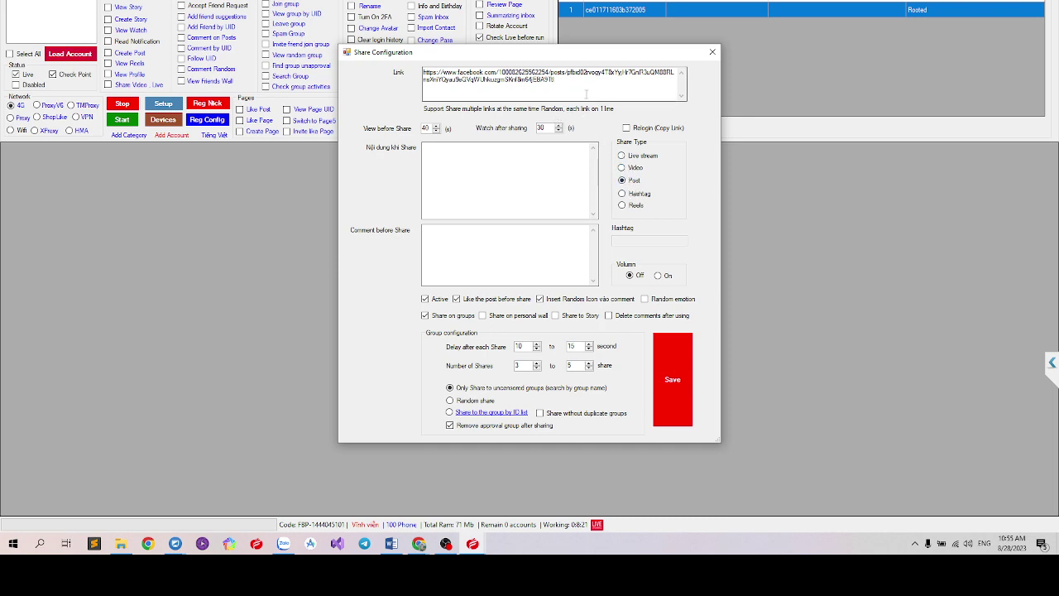
pyautogui.click(623, 206)
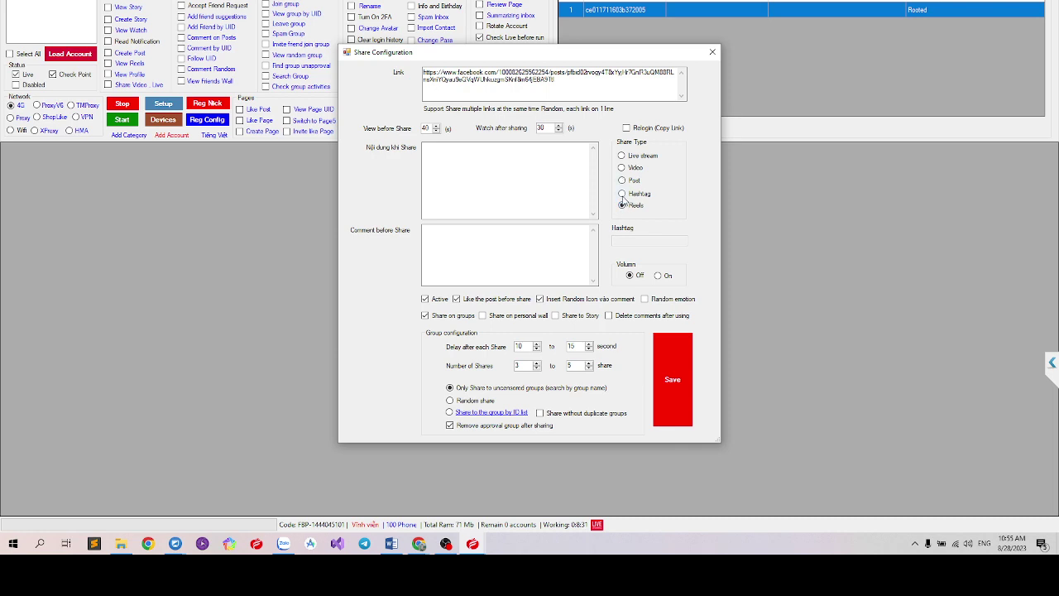
pyautogui.click(623, 195)
pyautogui.click(628, 239)
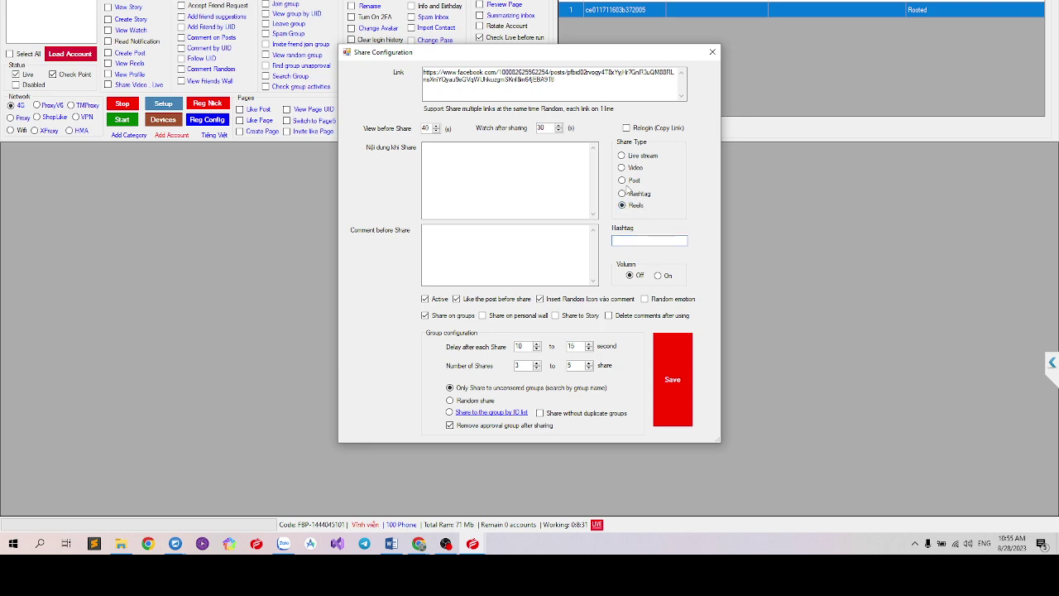
pyautogui.click(623, 193)
pyautogui.click(623, 180)
pyautogui.click(623, 166)
pyautogui.click(622, 155)
# Enter "Co quan ao dep" as the content that accompanies the share
pyautogui.click(516, 184)
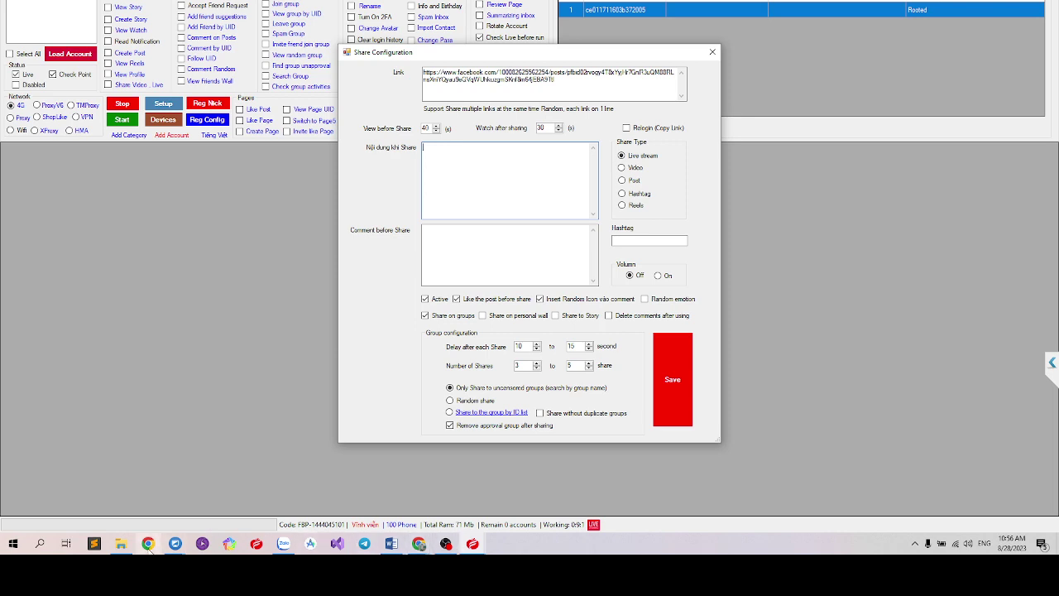
pyautogui.click(148, 543)
pyautogui.write('qu')
pyautogui.write('Cos')
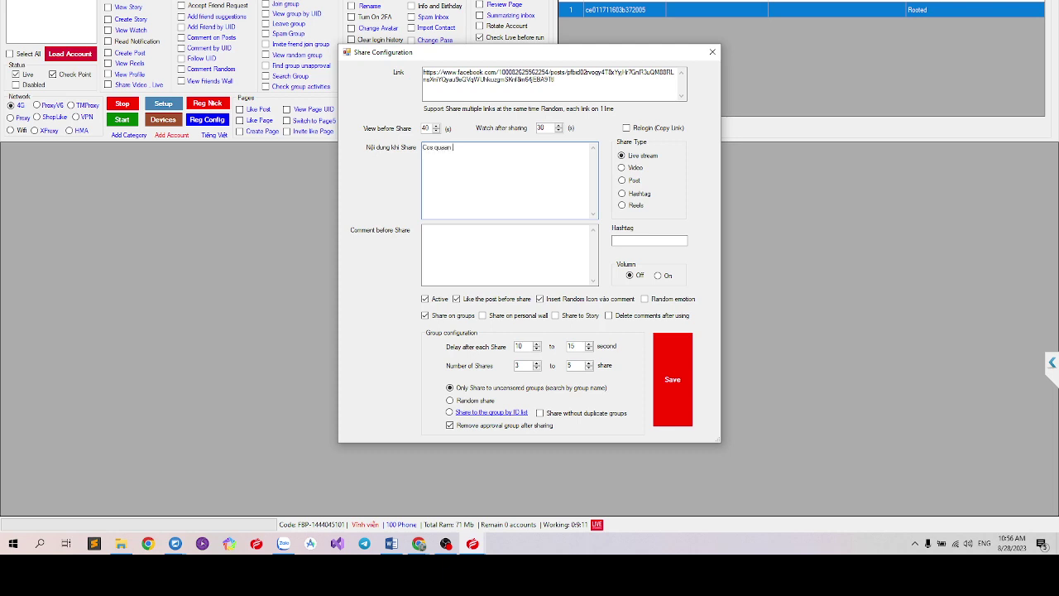
pyautogui.press('BackSpace')
pyautogui.press('BackSpace')
pyautogui.press('BackSpace')
pyautogui.press('BackSpace')
pyautogui.press('BackSpace')
pyautogui.press('BackSpace')
pyautogui.press('BackSpace')
pyautogui.press('BackSpace')
pyautogui.press('BackSpace')
pyautogui.write('Co quan ao dep')
pyautogui.click(436, 237)
pyautogui.moveTo(555, 80); pyautogui.dragTo(350, 56)
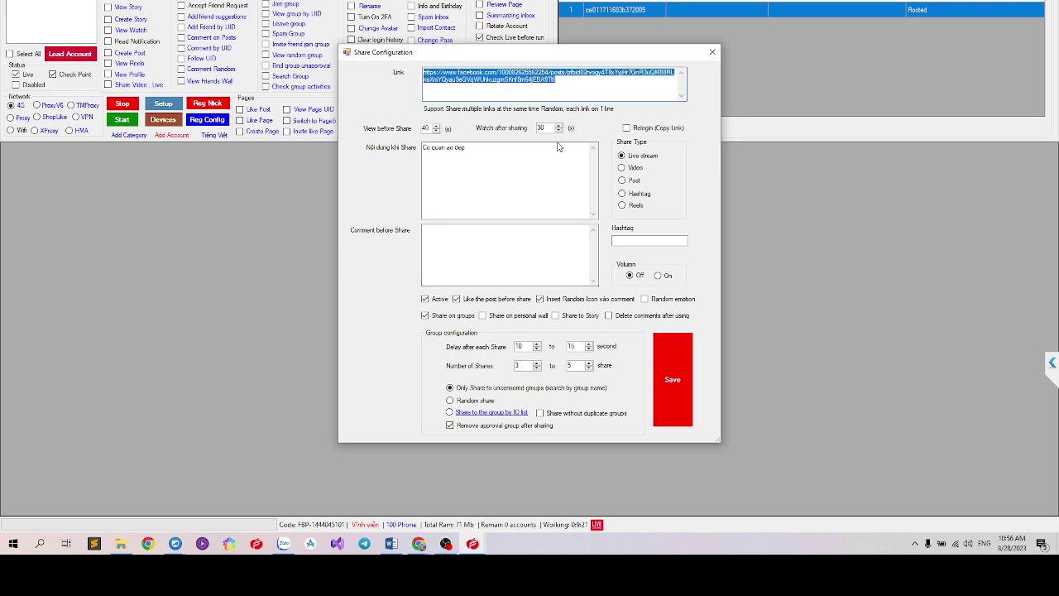
pyautogui.click(442, 246)
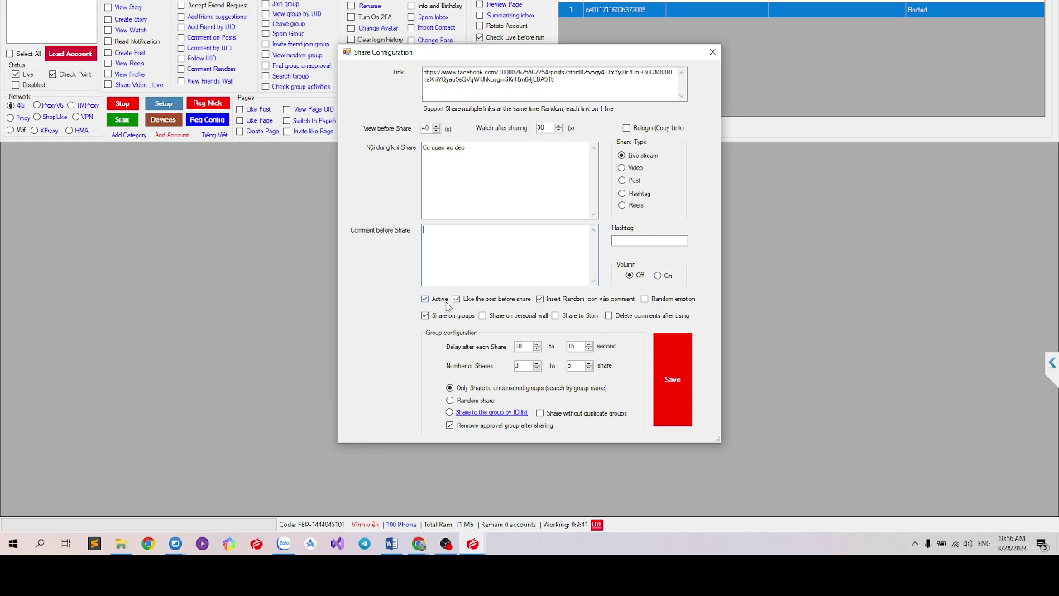
pyautogui.click(566, 92)
pyautogui.click(498, 209)
pyautogui.click(566, 83)
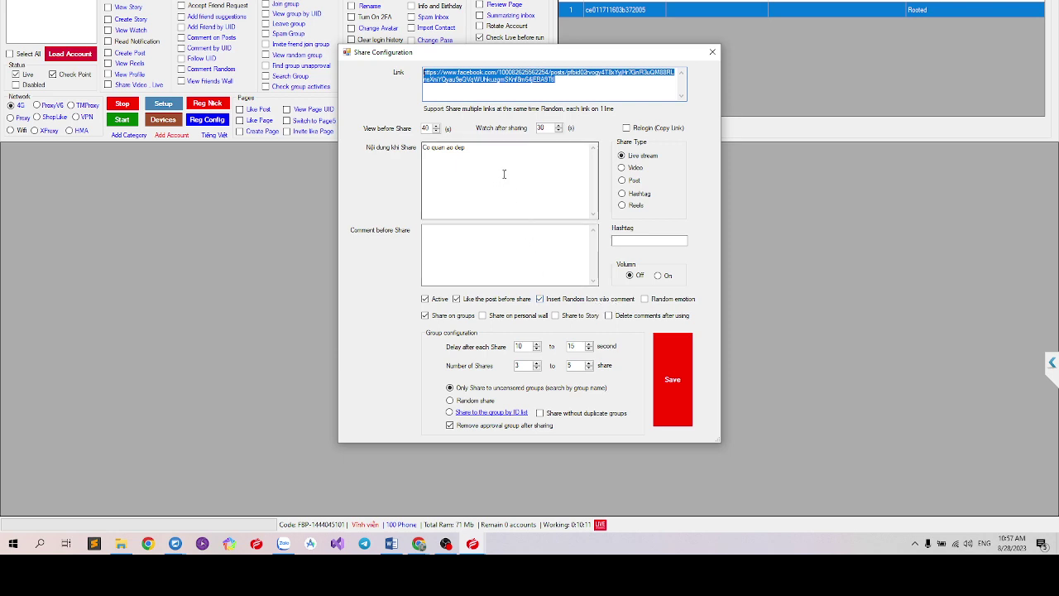
pyautogui.click(484, 156)
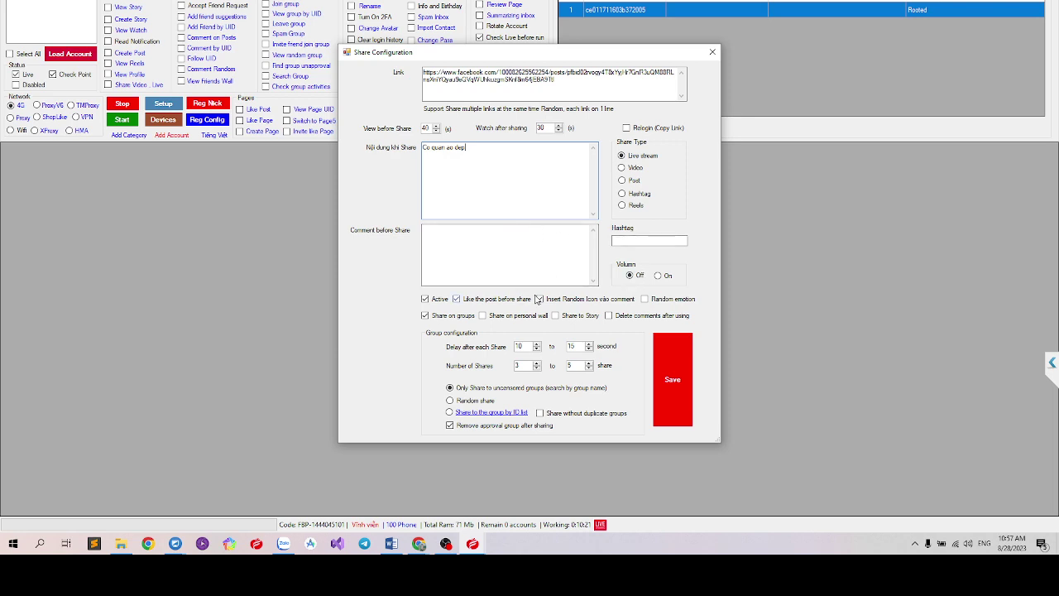
pyautogui.click(645, 302)
# Try out the share destinations for groups, personal wall and Story, ending with only Share on groups enabled
pyautogui.click(444, 319)
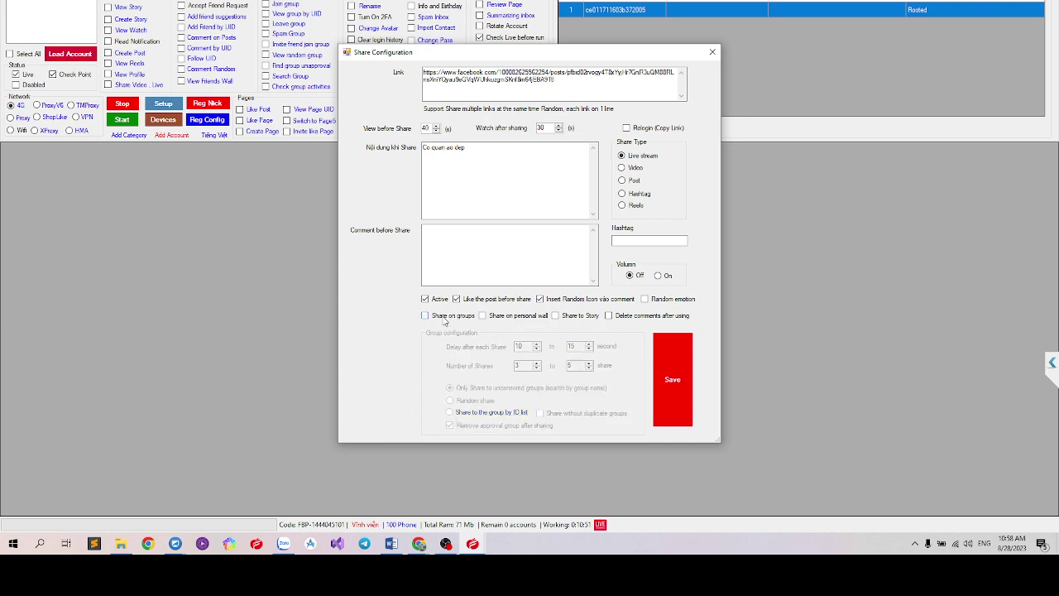
pyautogui.click(444, 319)
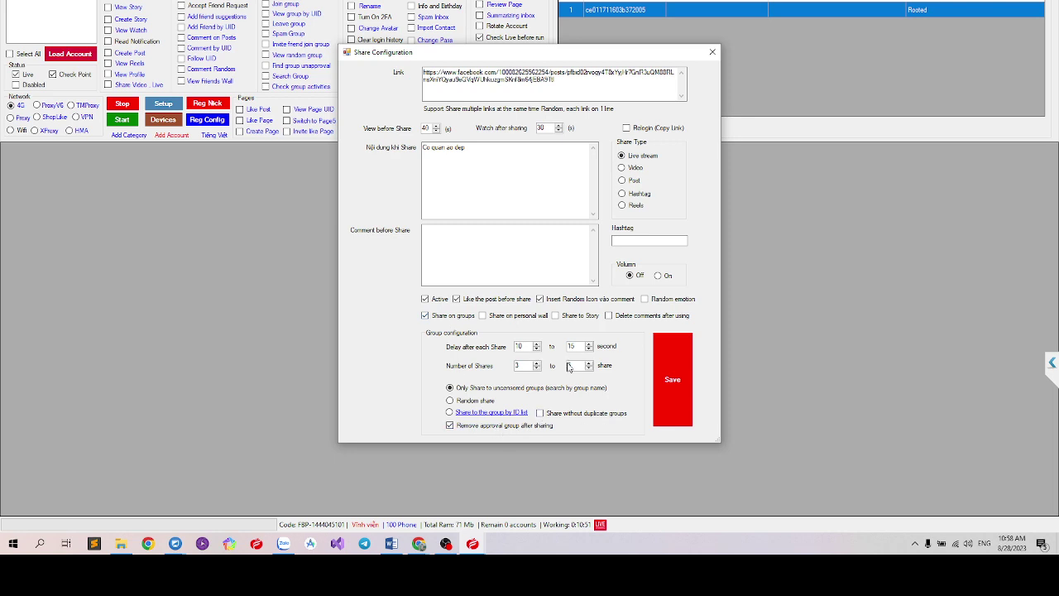
pyautogui.click(426, 317)
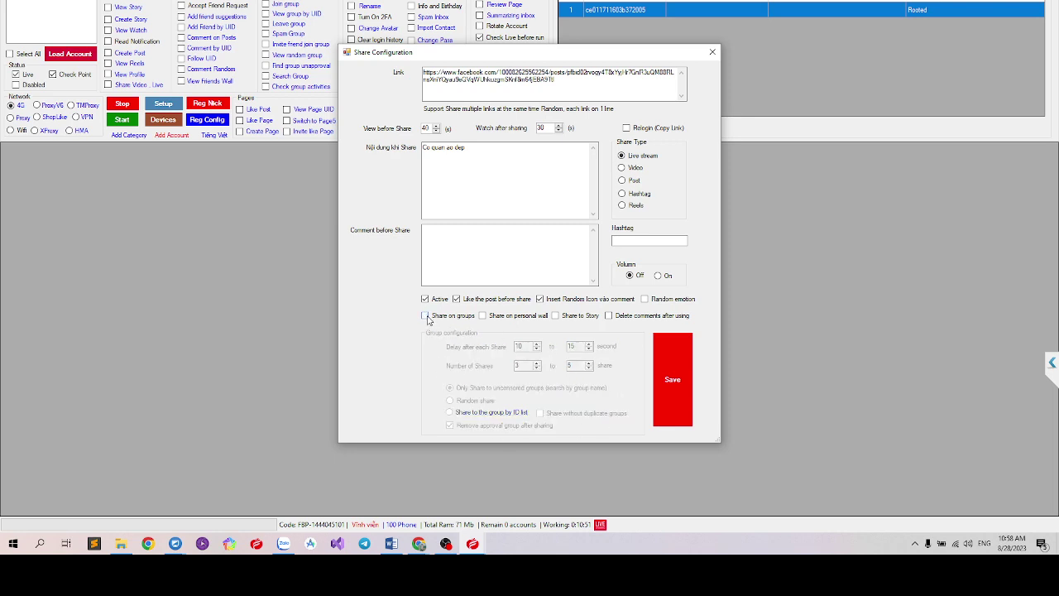
pyautogui.click(483, 316)
pyautogui.click(558, 317)
pyautogui.click(484, 317)
pyautogui.click(554, 316)
pyautogui.click(557, 319)
pyautogui.click(555, 318)
pyautogui.click(483, 317)
pyautogui.click(426, 317)
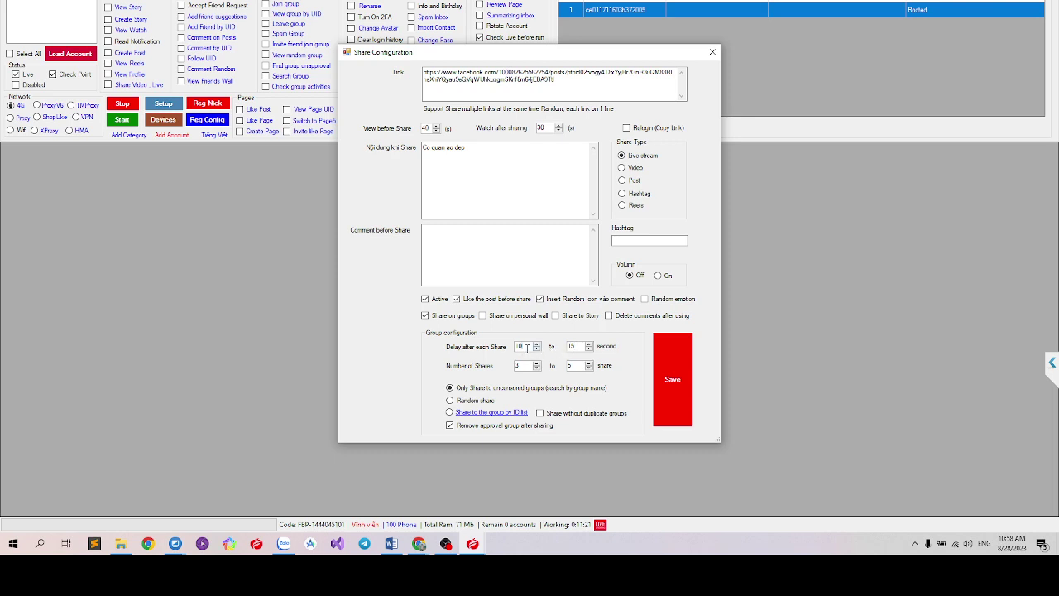
pyautogui.click(577, 346)
pyautogui.click(532, 366)
pyautogui.doubleClick(576, 366)
pyautogui.doubleClick(521, 365)
pyautogui.click(450, 401)
pyautogui.click(521, 414)
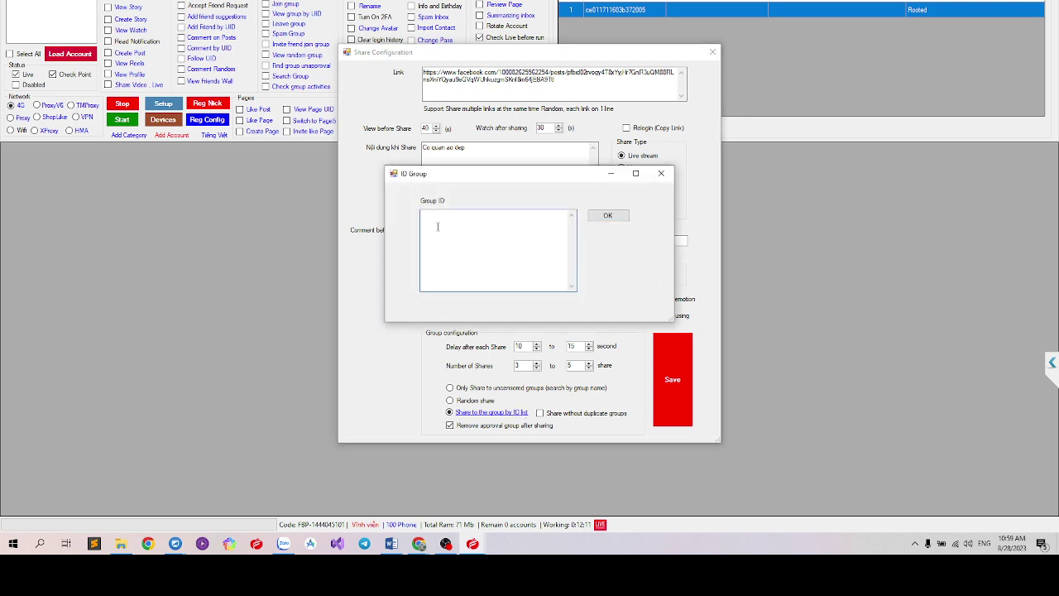
pyautogui.write('1043255943545')
pyautogui.moveTo(488, 234); pyautogui.dragTo(377, 202)
pyautogui.click(449, 235)
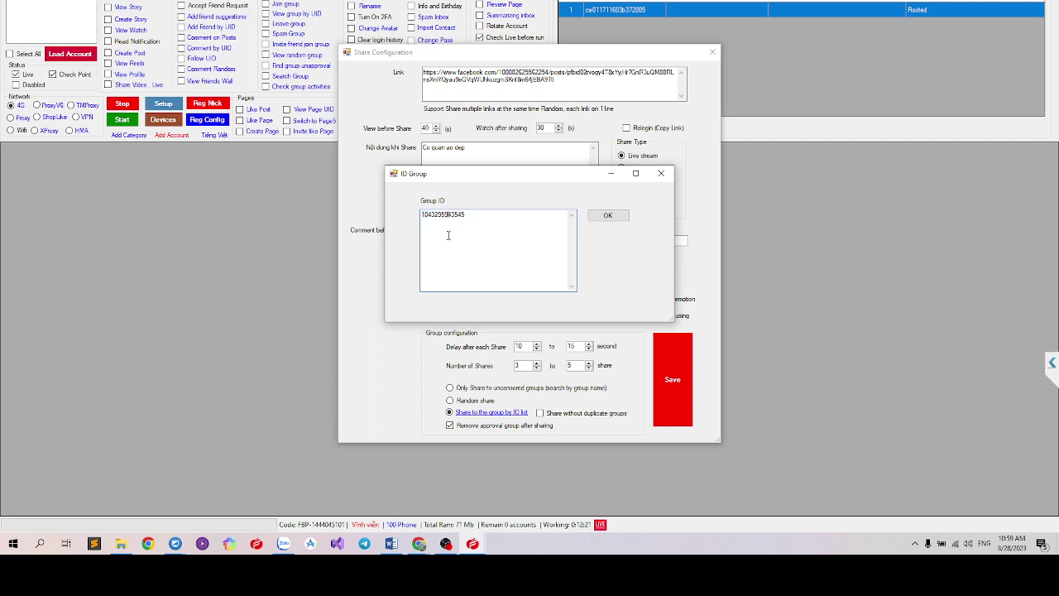
pyautogui.click(608, 215)
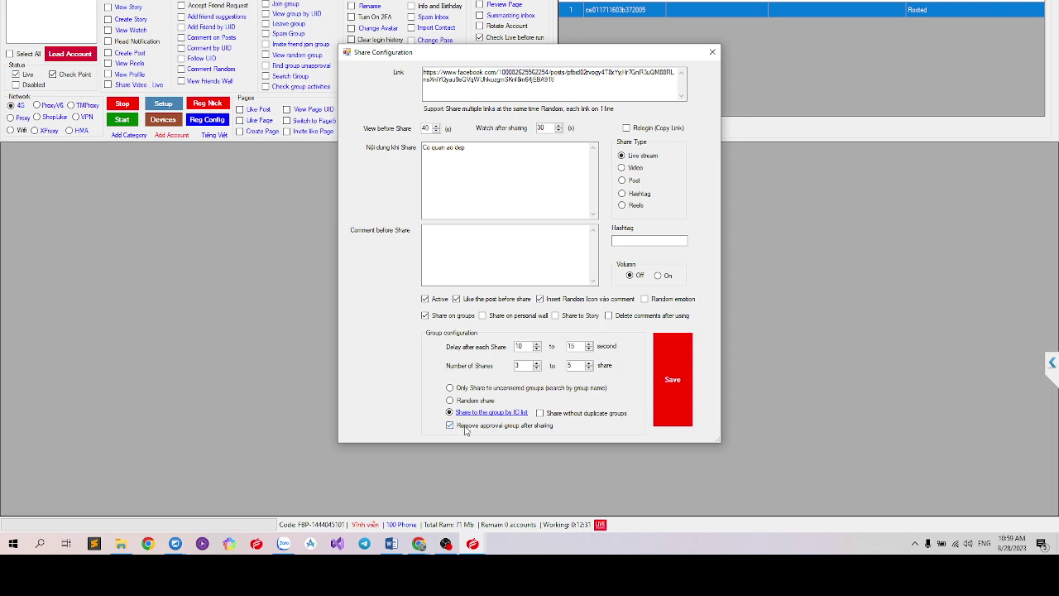
# Extend the group ID list to four lines by repeating the existing ID, one per line, and confirm it
pyautogui.click(503, 413)
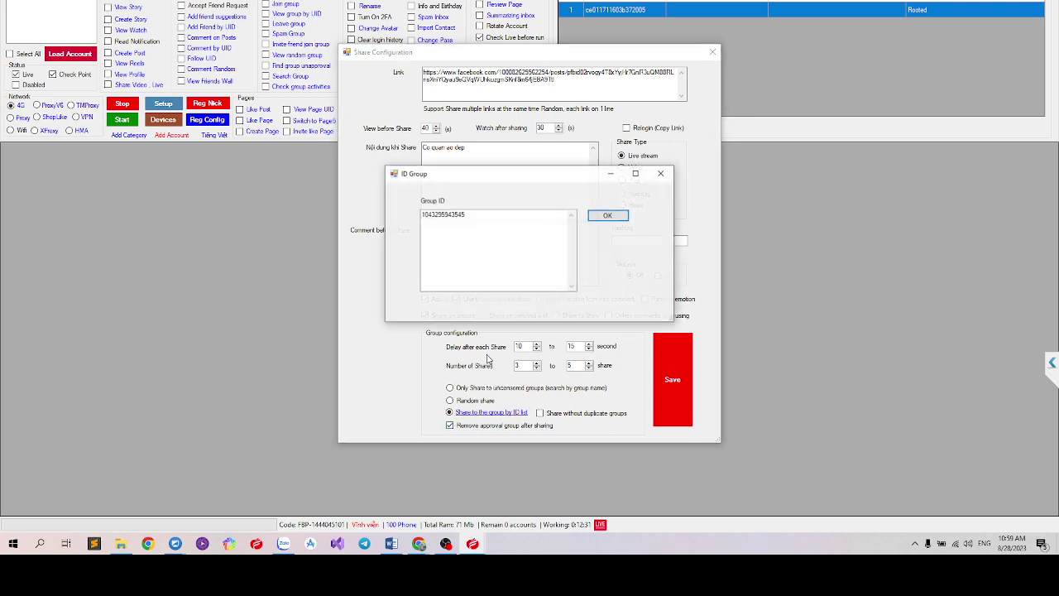
pyautogui.hotkey('ctrl', 'a')
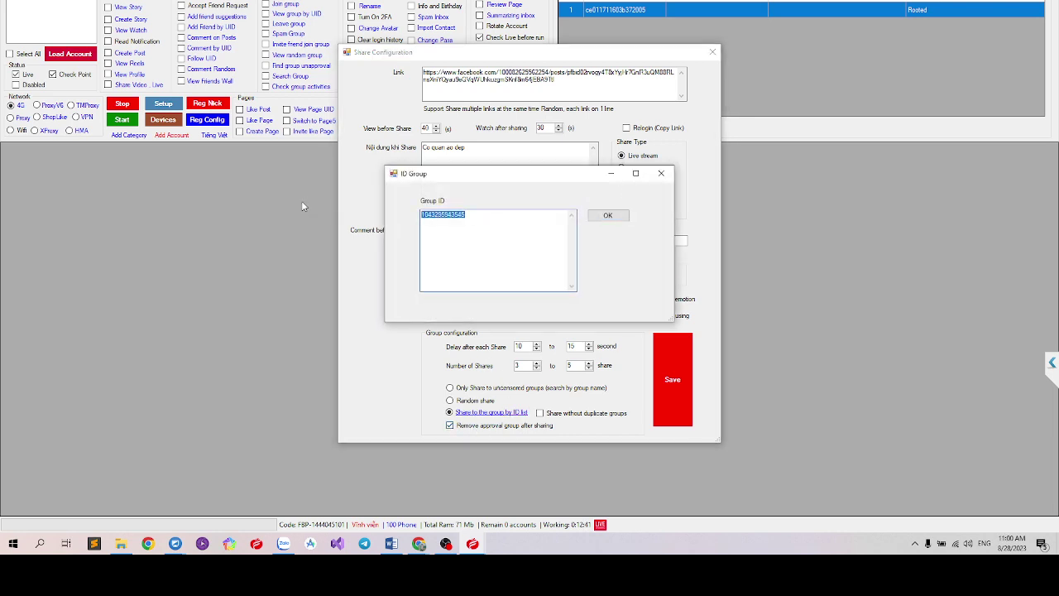
pyautogui.hotkey('ctrl', 'c')
pyautogui.press('End')
pyautogui.press('Return')
pyautogui.hotkey('ctrl', 'v')
pyautogui.press('Return')
pyautogui.hotkey('ctrl', 'v')
pyautogui.press('Return')
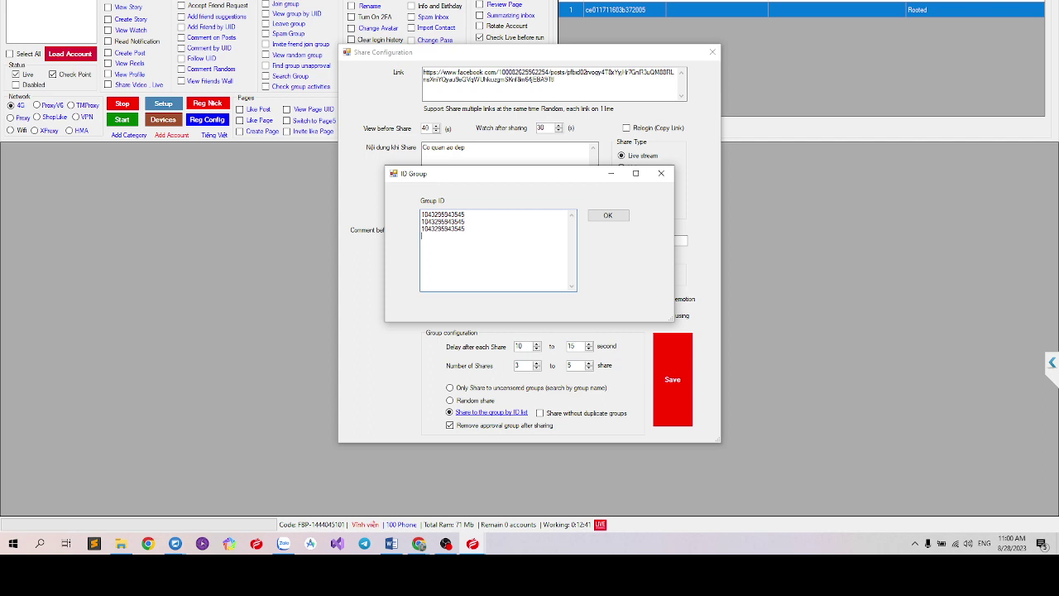
pyautogui.hotkey('ctrl', 'v')
pyautogui.click(611, 216)
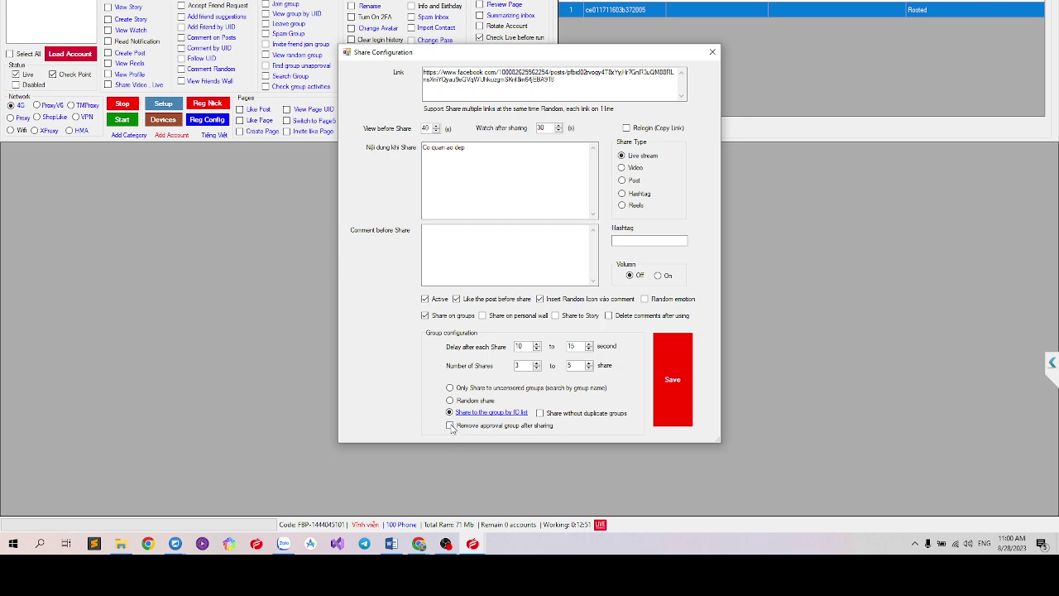
# Enable removal of approval groups after sharing, and delete the first two entries and their empty lines from the group ID list
pyautogui.click(452, 426)
pyautogui.click(488, 412)
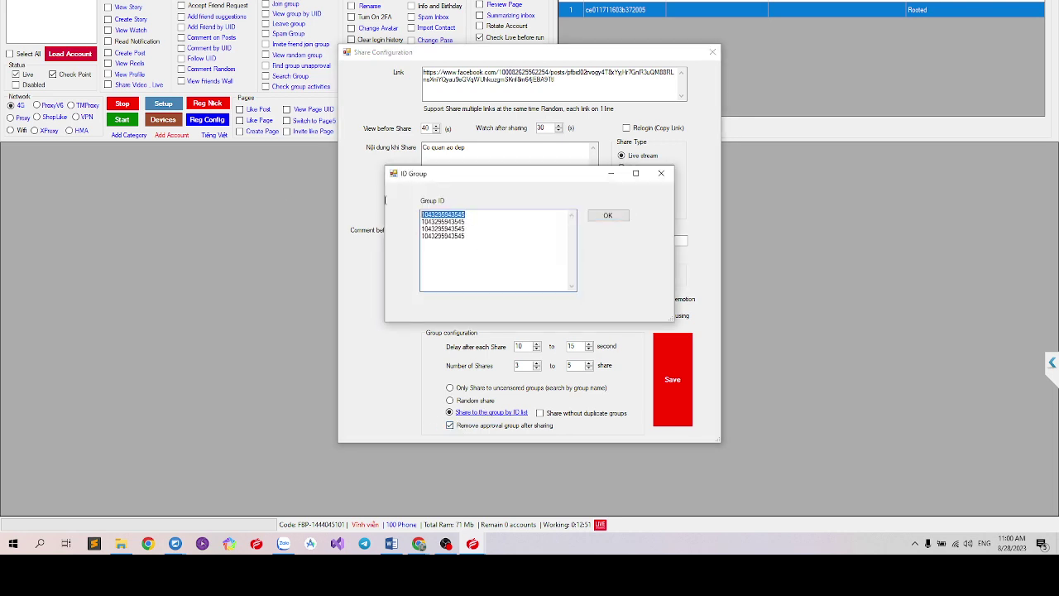
pyautogui.press('Delete')
pyautogui.moveTo(465, 222); pyautogui.dragTo(403, 222)
pyautogui.press('Delete')
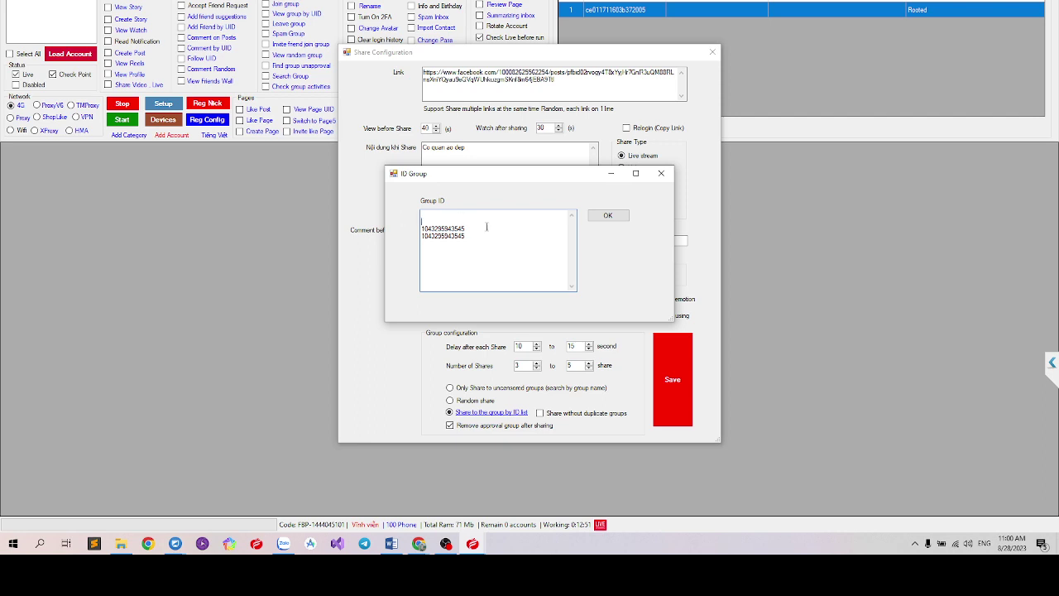
pyautogui.press('Delete')
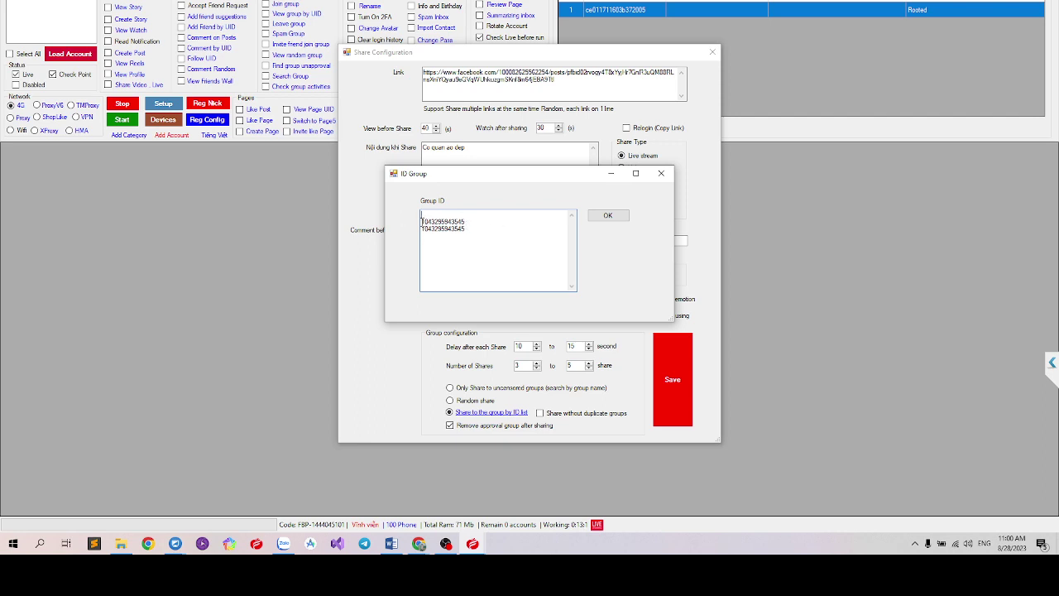
pyautogui.press('Delete')
pyautogui.click(605, 216)
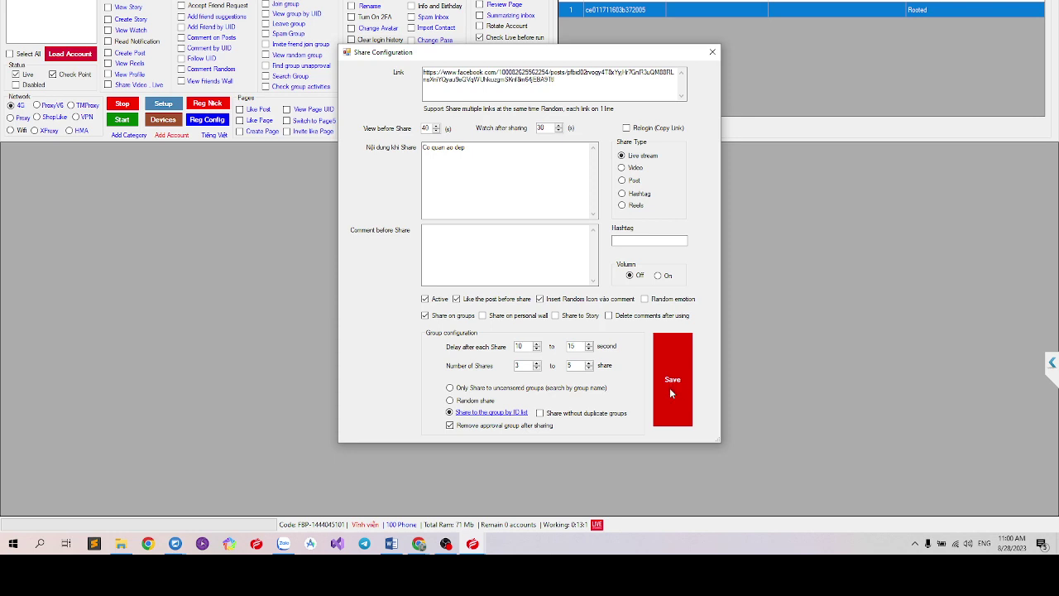
# Save the share configuration, enable the Share Video, Live action and reopen its configuration
pyautogui.click(671, 393)
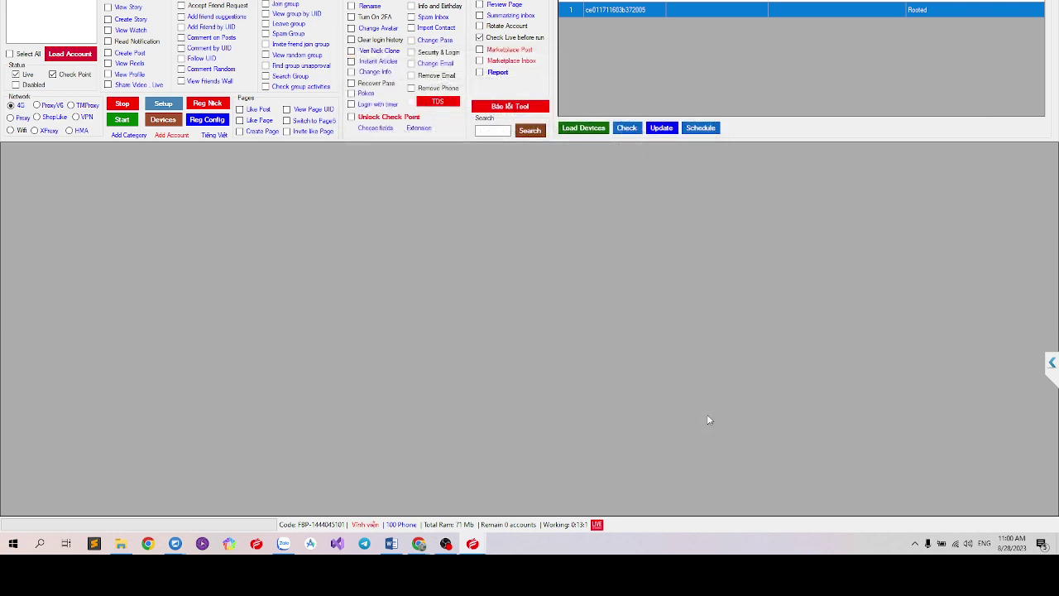
pyautogui.click(108, 85)
pyautogui.click(139, 86)
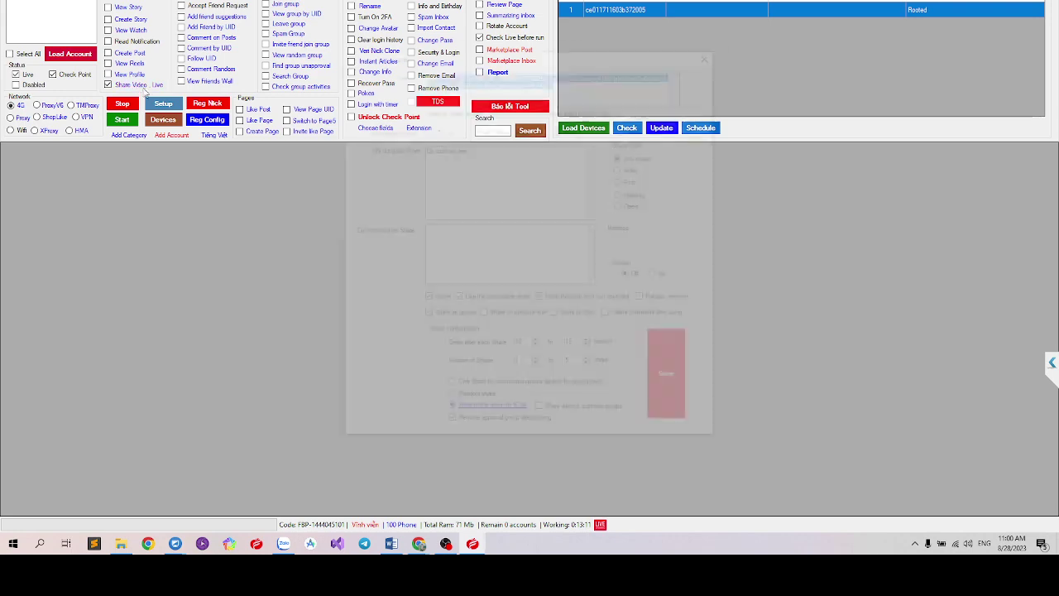